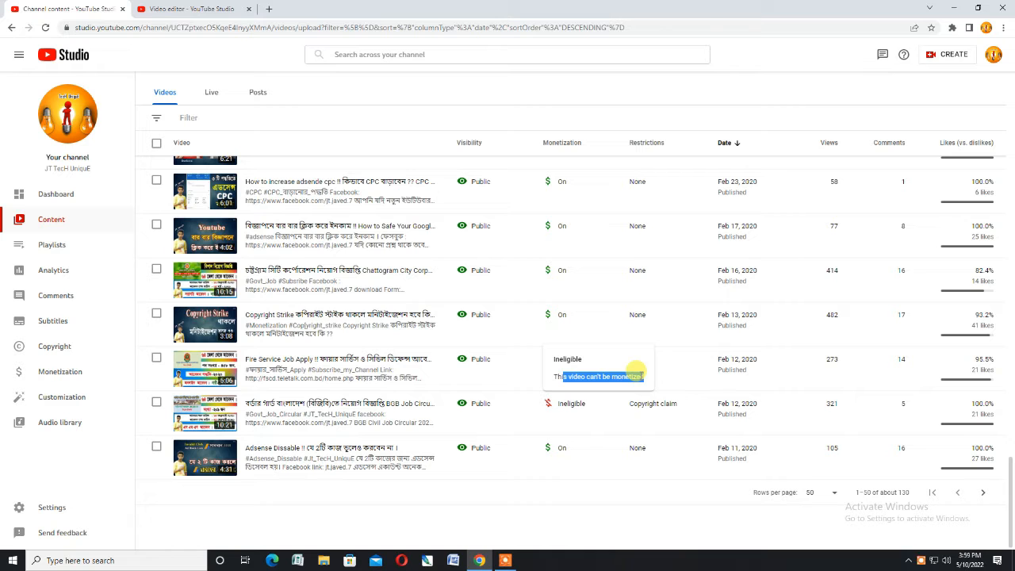
# - Enlarge the page and open the copyright claim details of the ineligible BGB Job Circular video dated Feb 12, 2020
pyautogui.hotkey('ctrl', '+')
pyautogui.hotkey('ctrl', '+')
pyautogui.hotkey('ctrl', '+')
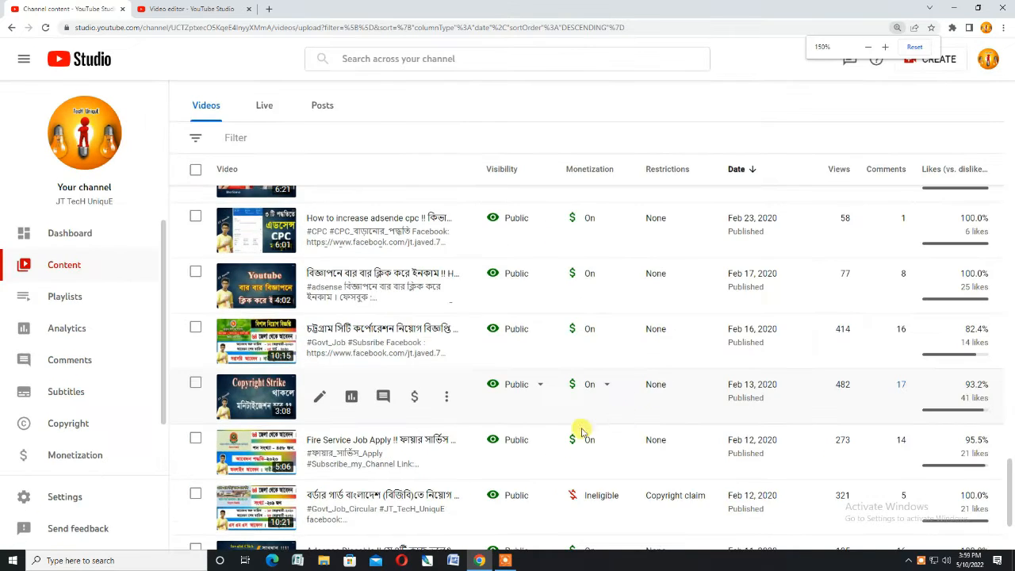
pyautogui.scroll(-3, 413, 437)
pyautogui.scroll(1, 674, 397)
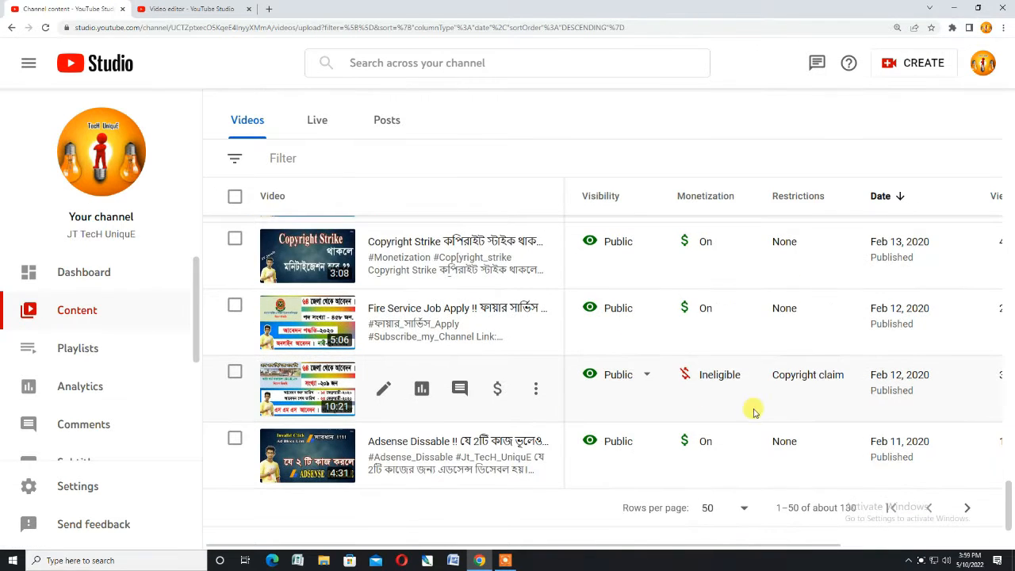
pyautogui.moveTo(702, 373)
pyautogui.moveTo(803, 374)
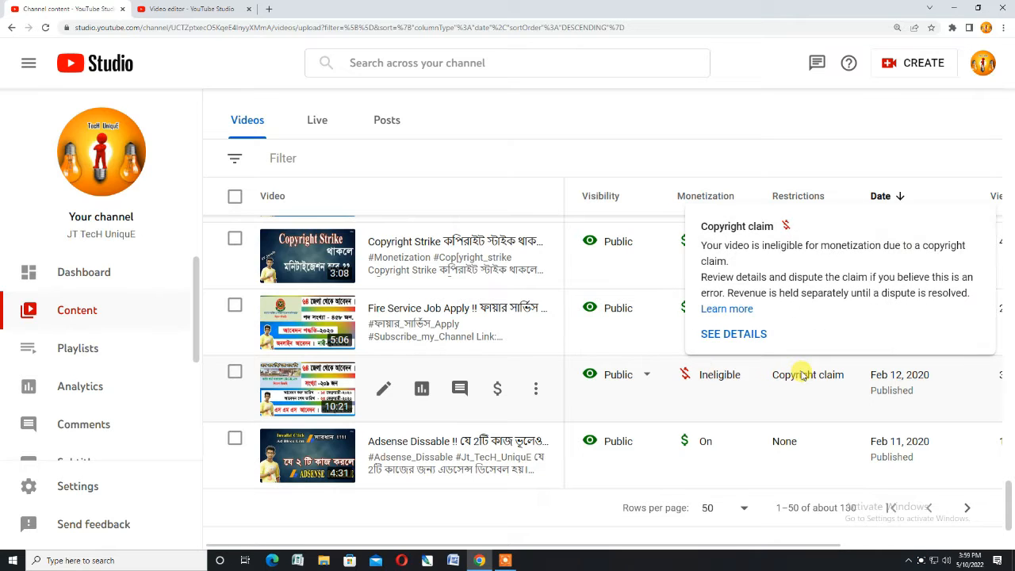
pyautogui.moveTo(844, 373); pyautogui.dragTo(776, 382)
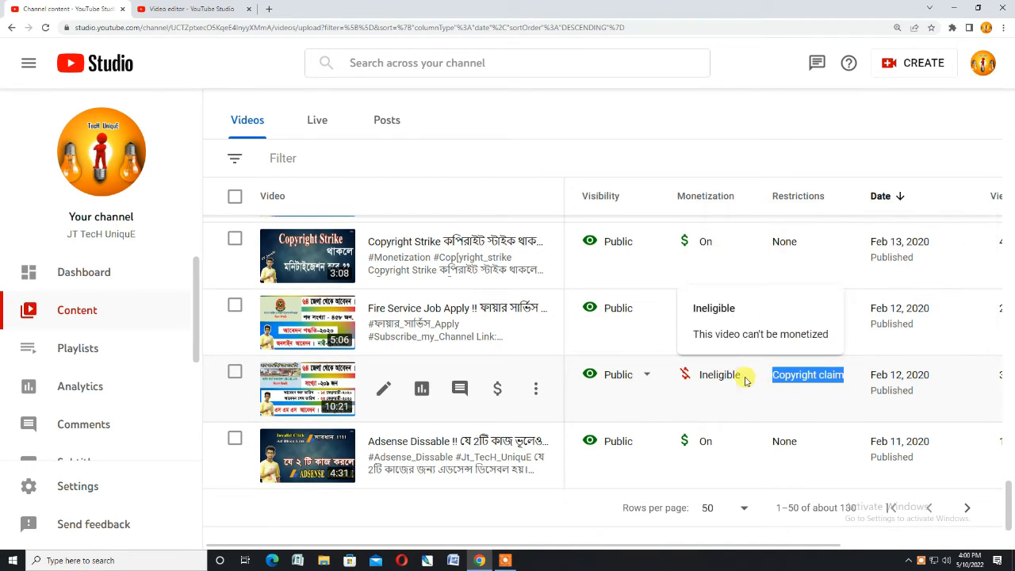
pyautogui.moveTo(793, 379)
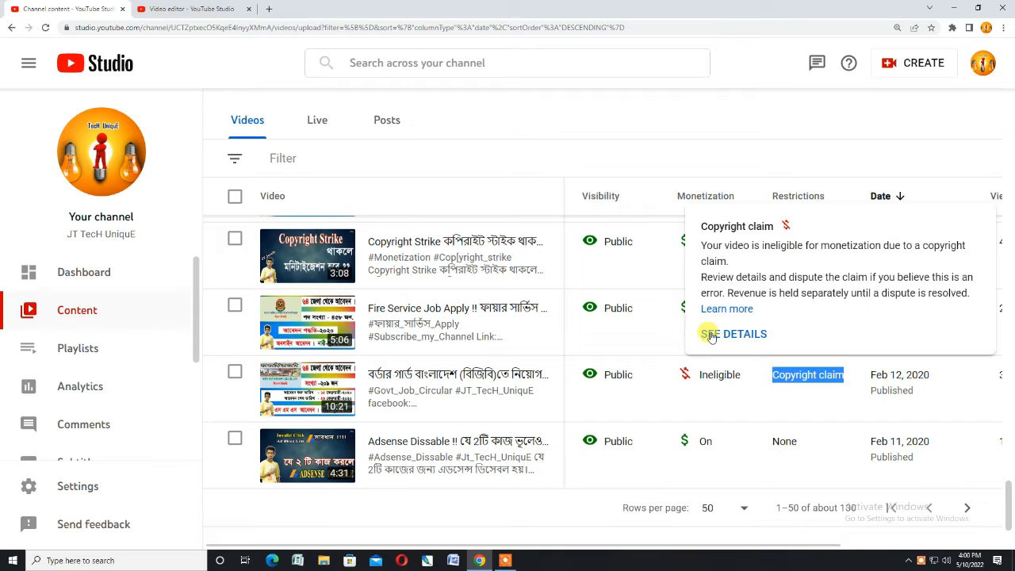
pyautogui.click(740, 335)
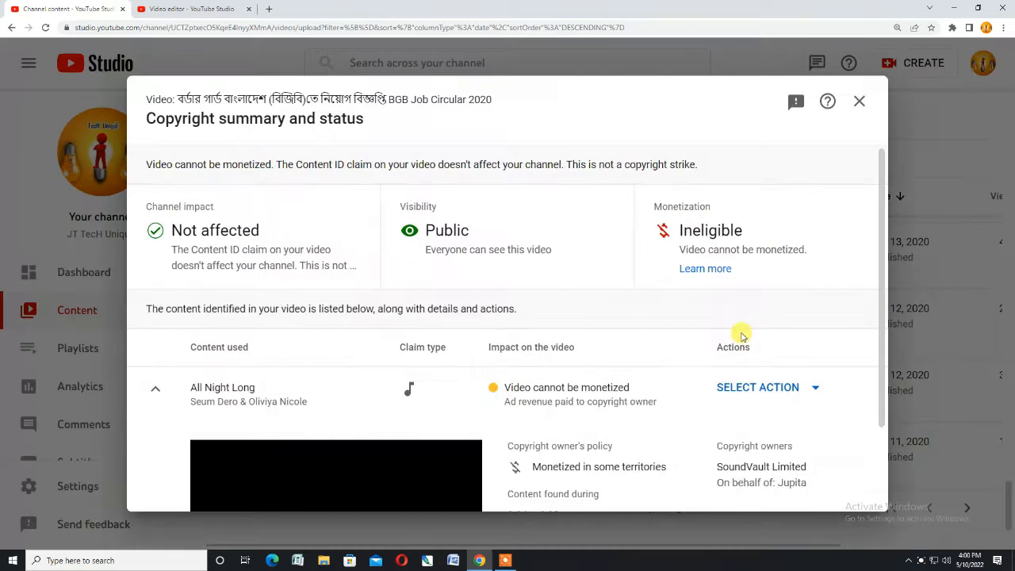
# - Review the claim on All Night Long, including its impact on the video, the owner's policy and the copyright owners
pyautogui.scroll(-2, 244, 370)
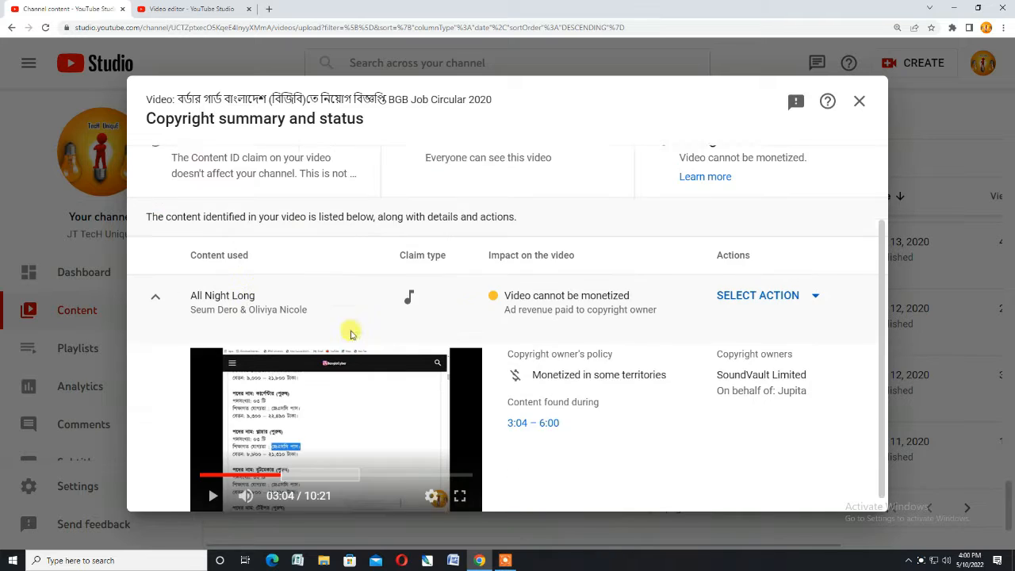
pyautogui.moveTo(498, 279)
pyautogui.moveTo(502, 282); pyautogui.dragTo(659, 297)
pyautogui.click(634, 444)
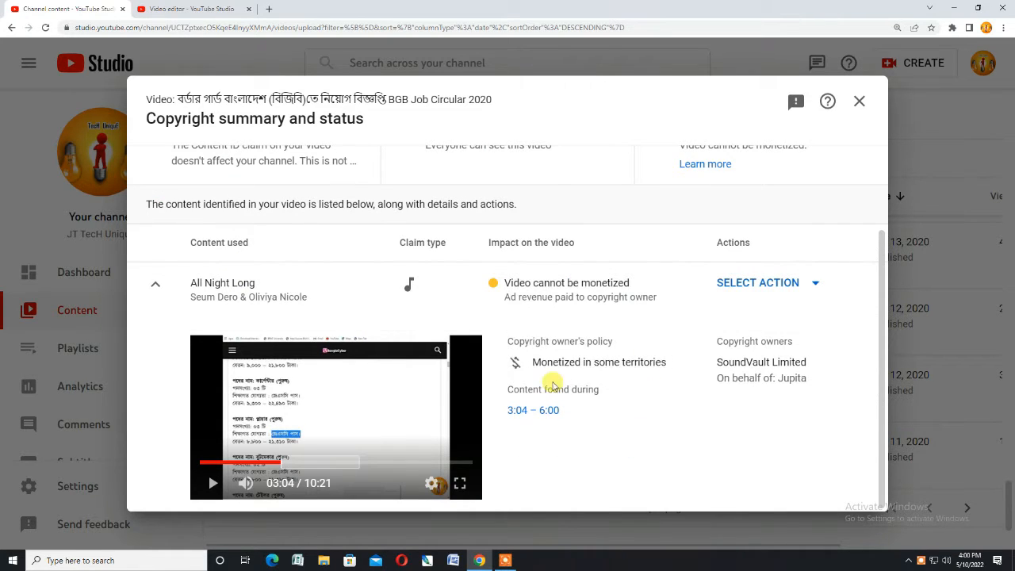
pyautogui.moveTo(530, 363); pyautogui.dragTo(810, 384)
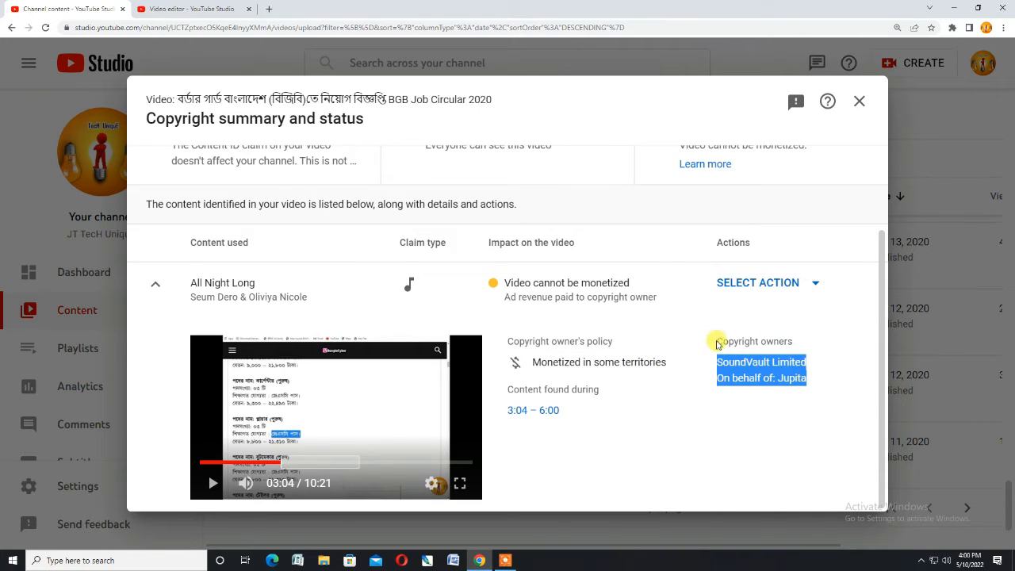
pyautogui.moveTo(714, 341); pyautogui.dragTo(799, 345)
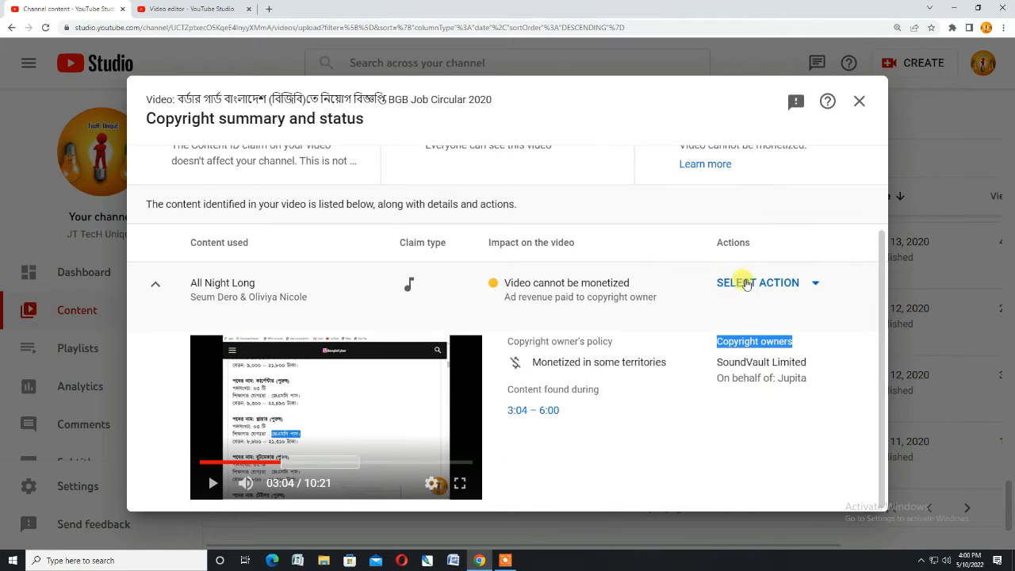
# - Choose Replace song as the action for the claimed content All Night Long
pyautogui.click(810, 285)
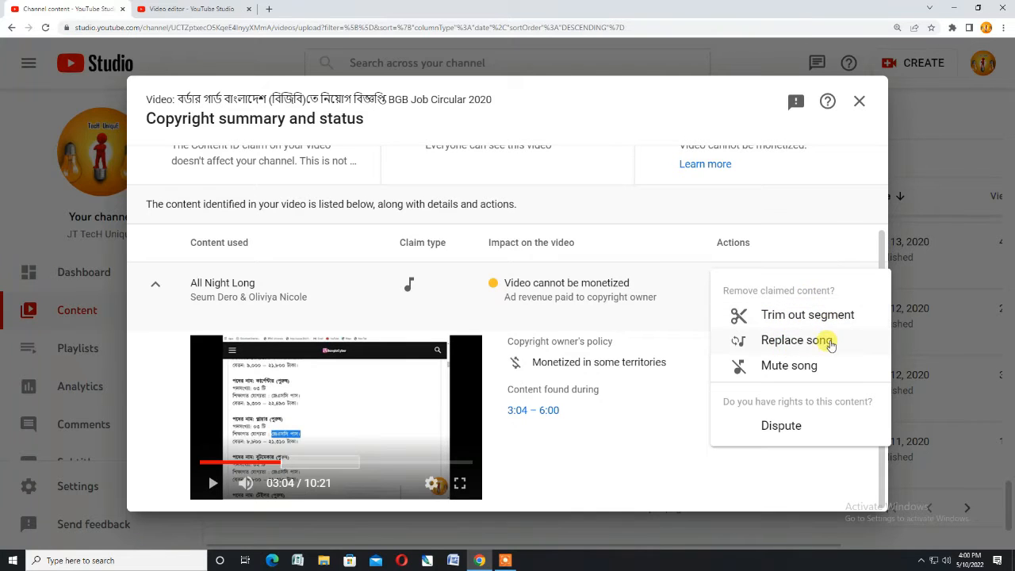
pyautogui.moveTo(841, 343); pyautogui.dragTo(759, 346)
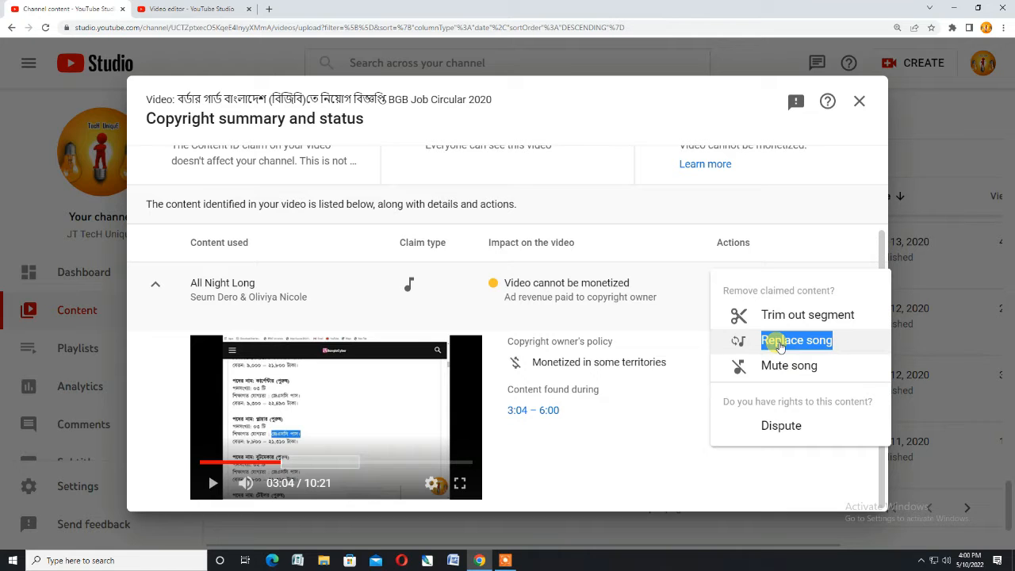
pyautogui.click(781, 346)
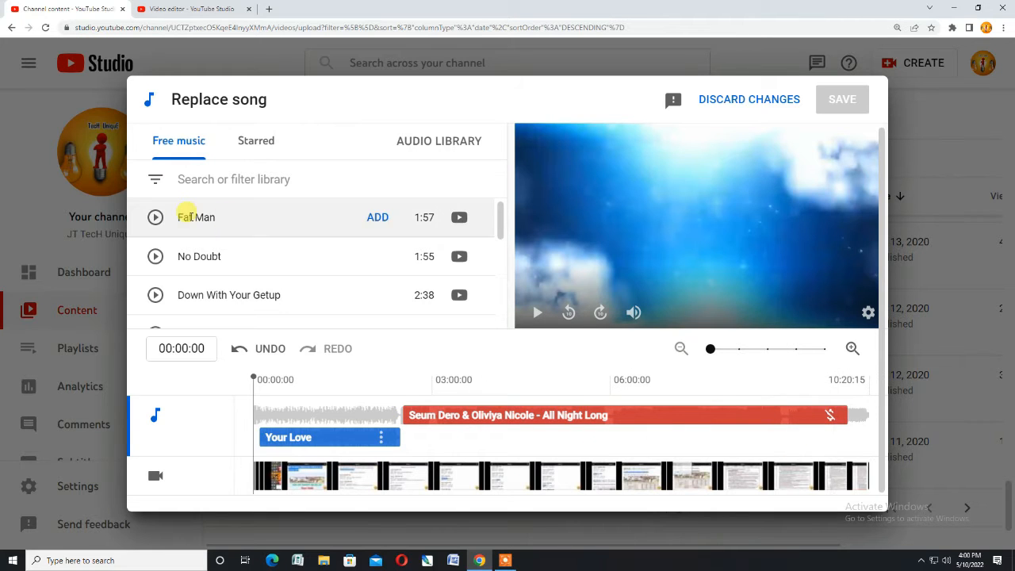
# - Add the free music tracks Escapism and Zula to the video's audio timeline
pyautogui.scroll(-3, 446, 242)
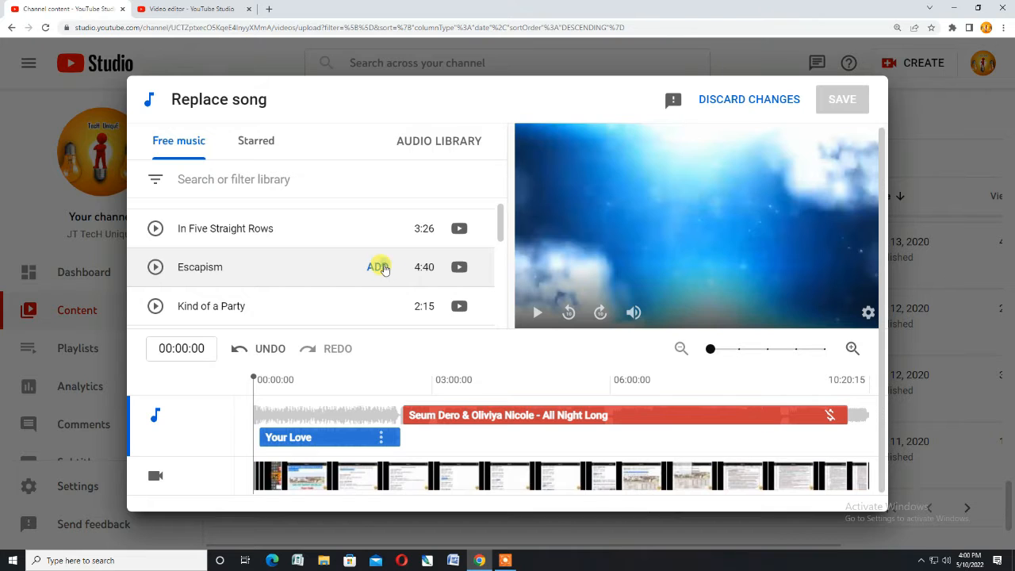
pyautogui.click(379, 267)
pyautogui.scroll(-1, 584, 426)
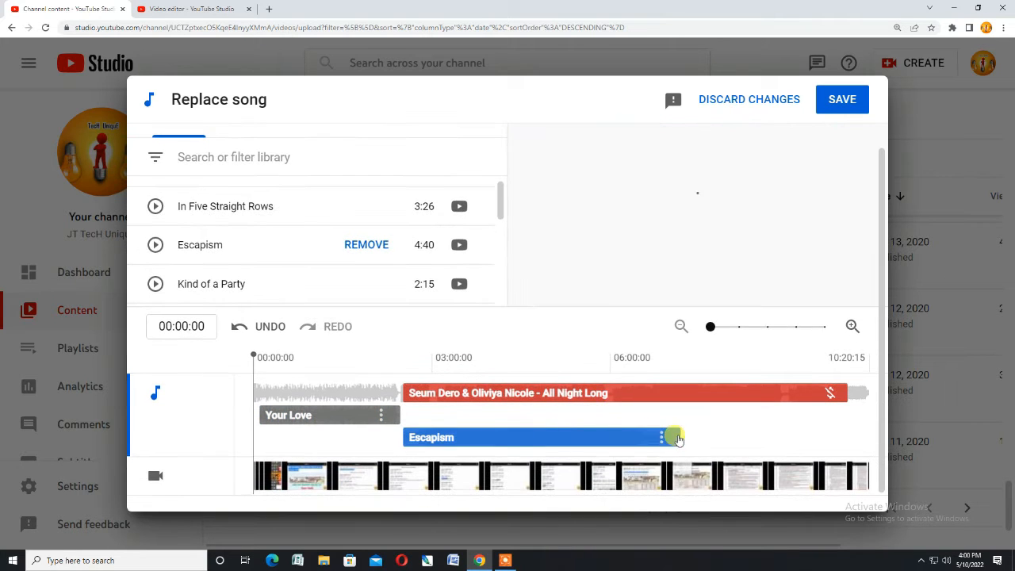
pyautogui.scroll(-1, 393, 274)
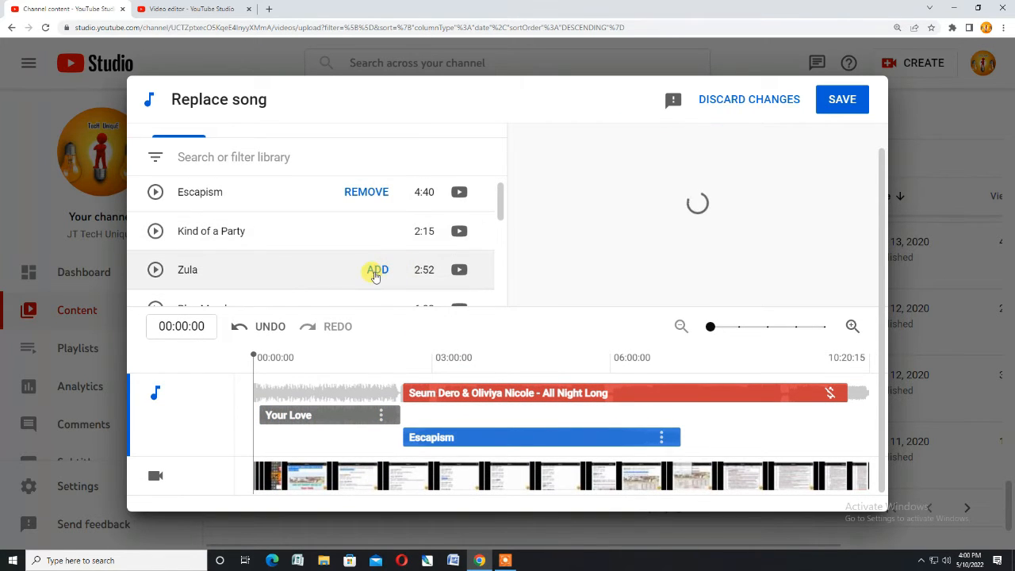
pyautogui.click(378, 271)
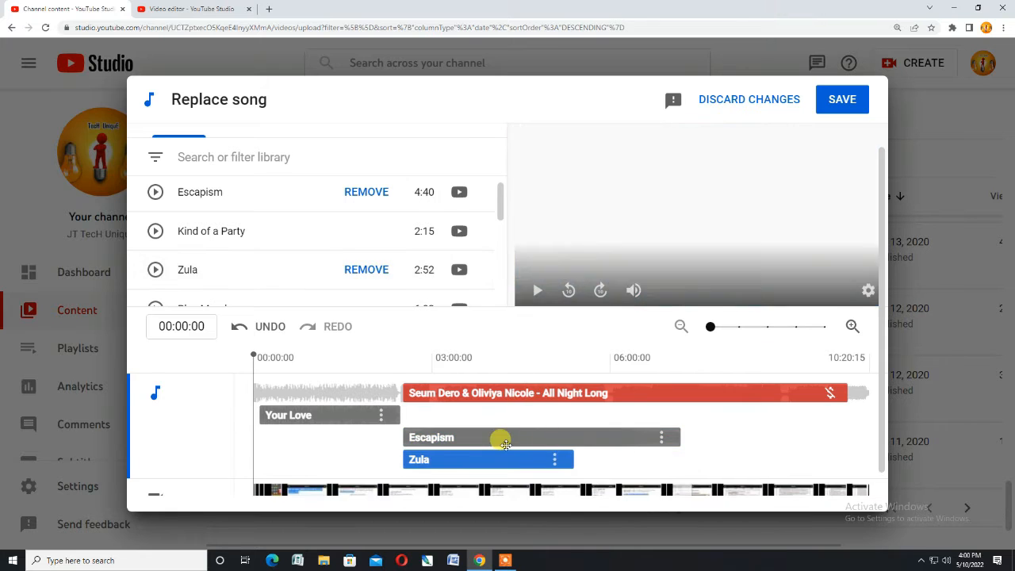
# - Move the Zula clip directly after Escapism so both tracks together cover the claimed segment, and shrink the page to check the timeline
pyautogui.scroll(1, 496, 432)
pyautogui.moveTo(484, 479); pyautogui.dragTo(765, 474)
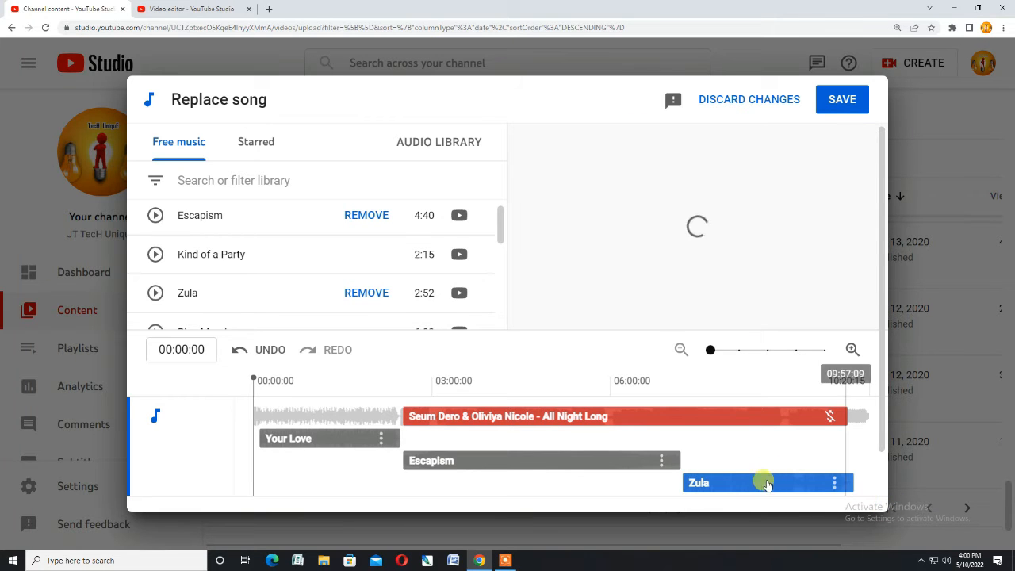
pyautogui.moveTo(740, 479); pyautogui.dragTo(729, 481)
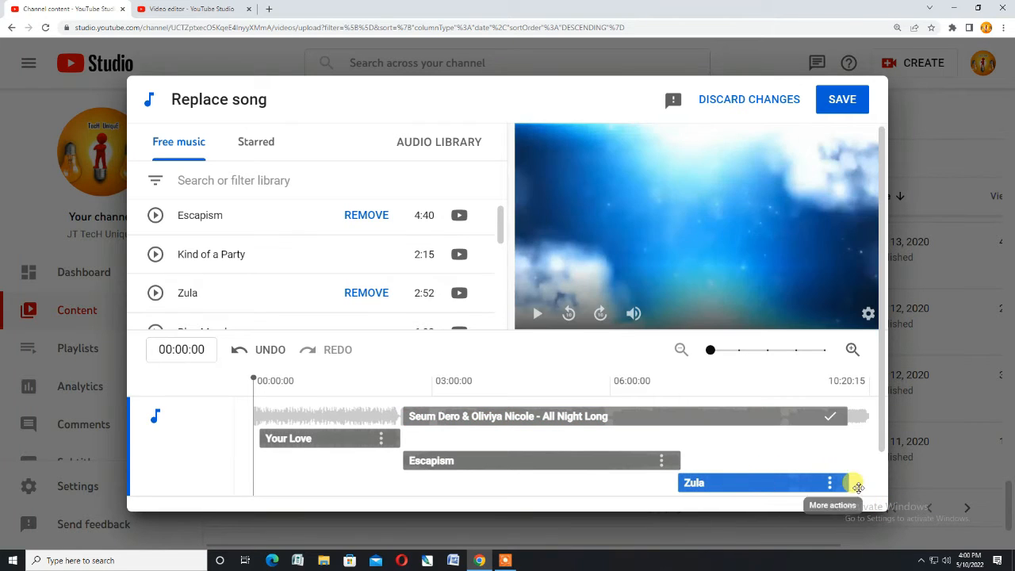
pyautogui.moveTo(847, 482); pyautogui.dragTo(877, 480)
pyautogui.scroll(-1, 835, 446)
pyautogui.scroll(1, 834, 446)
pyautogui.hotkey('ctrl', '-')
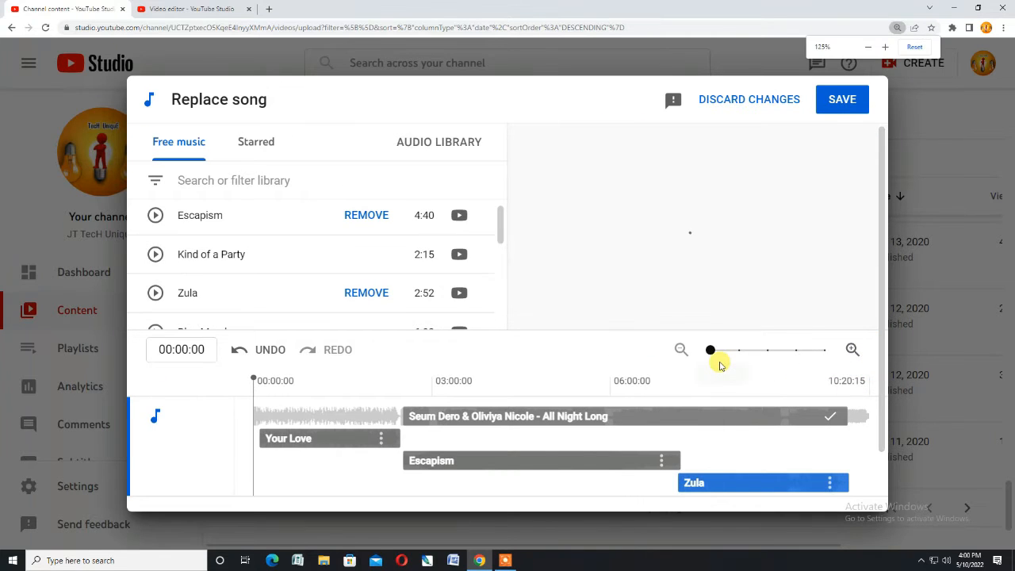
pyautogui.hotkey('ctrl', '-')
pyautogui.hotkey('ctrl', '-')
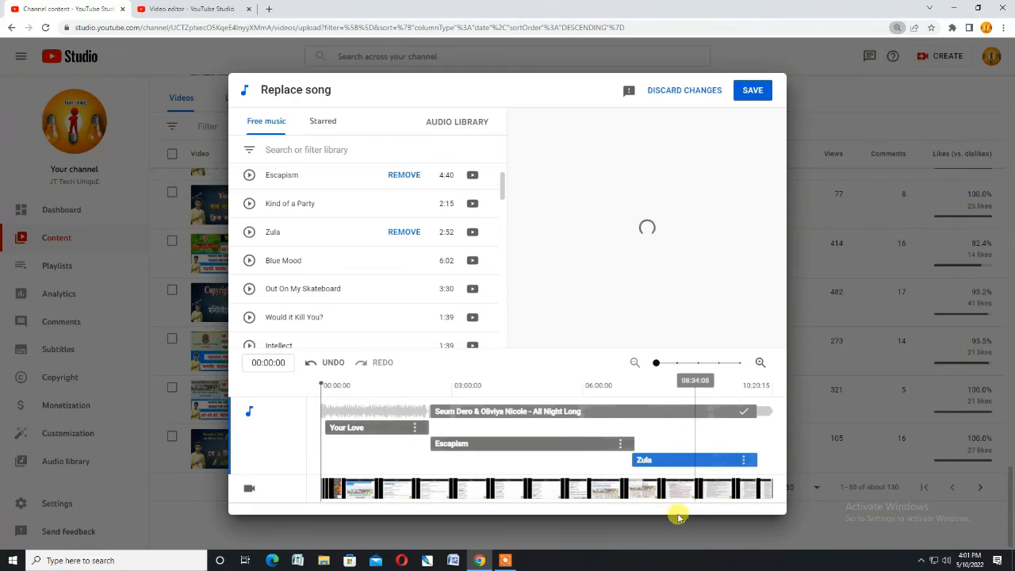
pyautogui.click(551, 443)
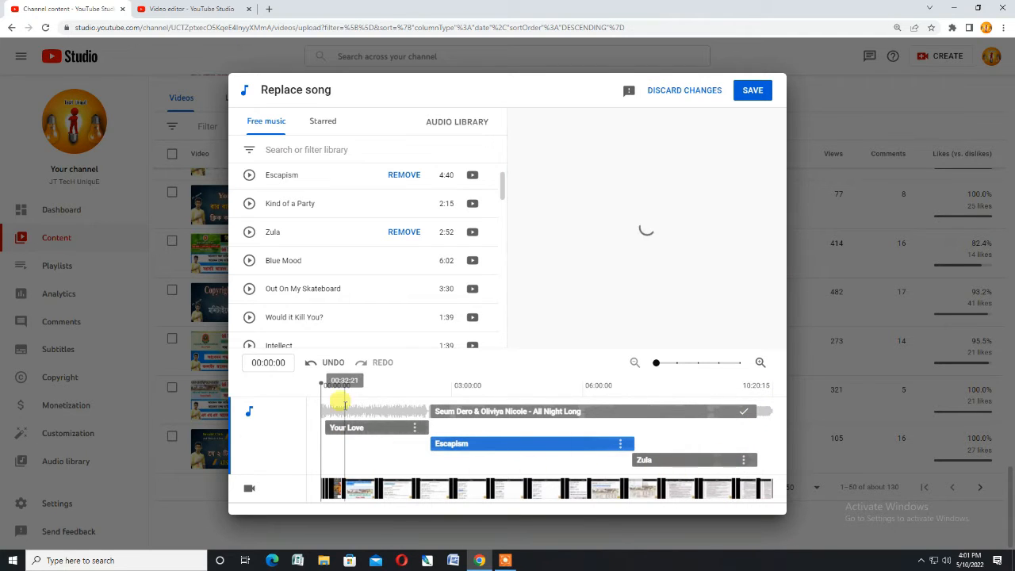
pyautogui.scroll(-1, 386, 256)
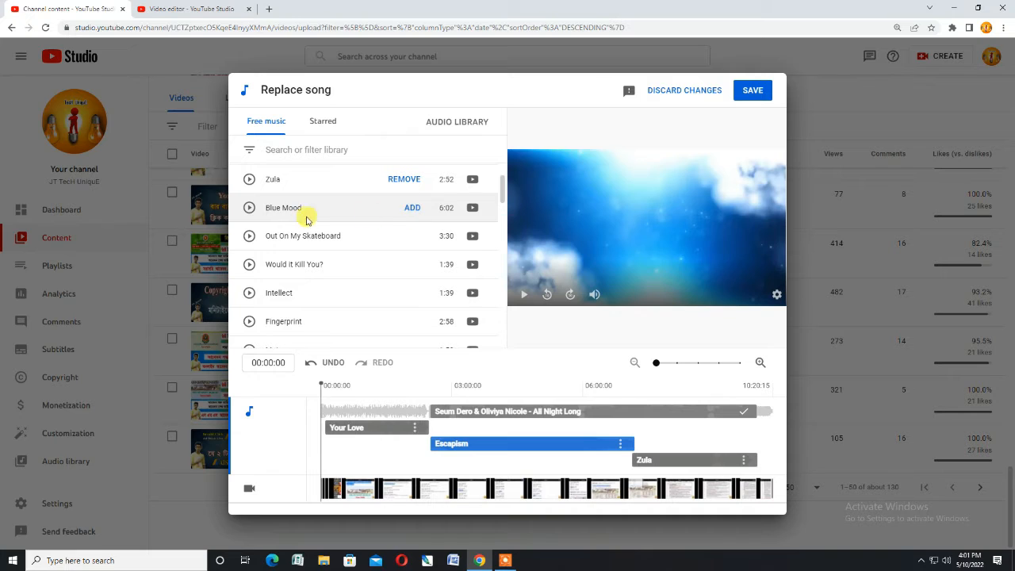
# - Save the song replacement and confirm it after reading the processing notice
pyautogui.click(755, 91)
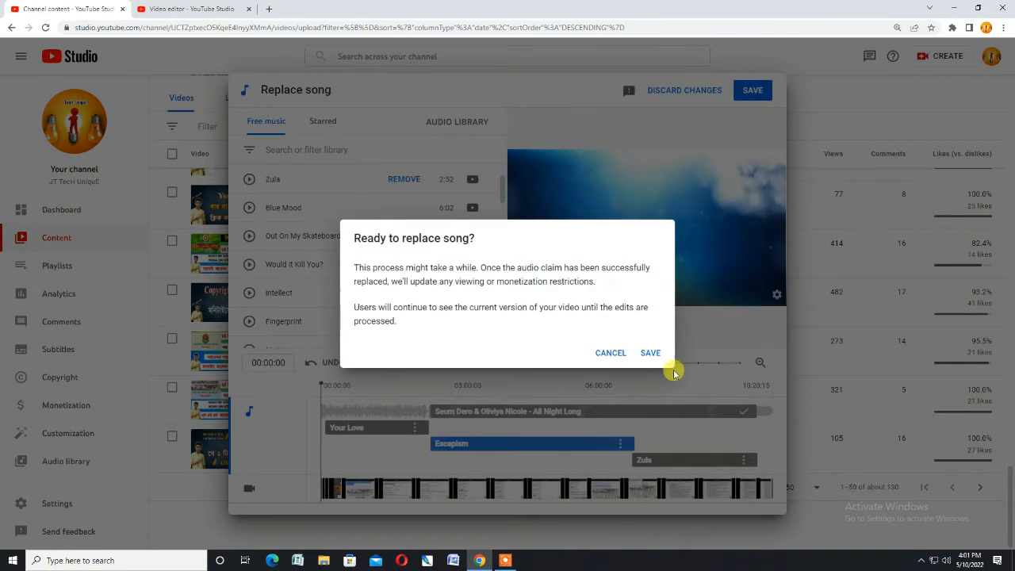
pyautogui.moveTo(356, 238); pyautogui.dragTo(499, 241)
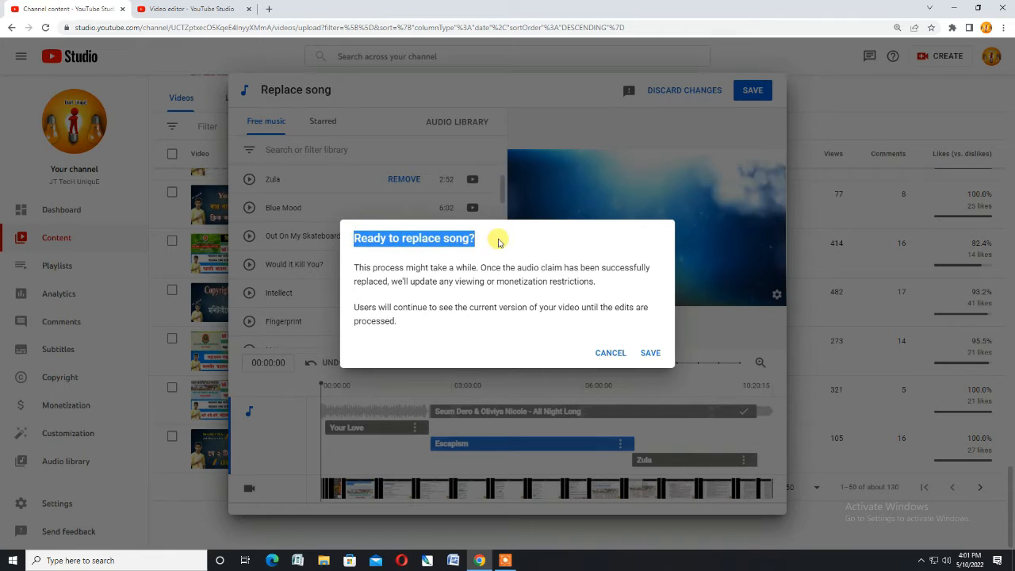
pyautogui.moveTo(358, 268); pyautogui.dragTo(633, 371)
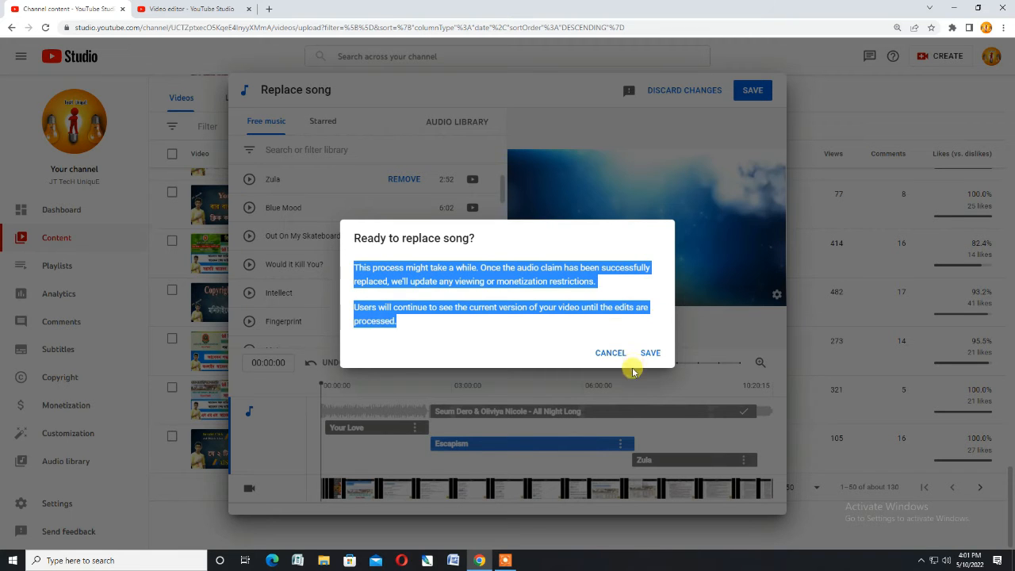
pyautogui.click(648, 355)
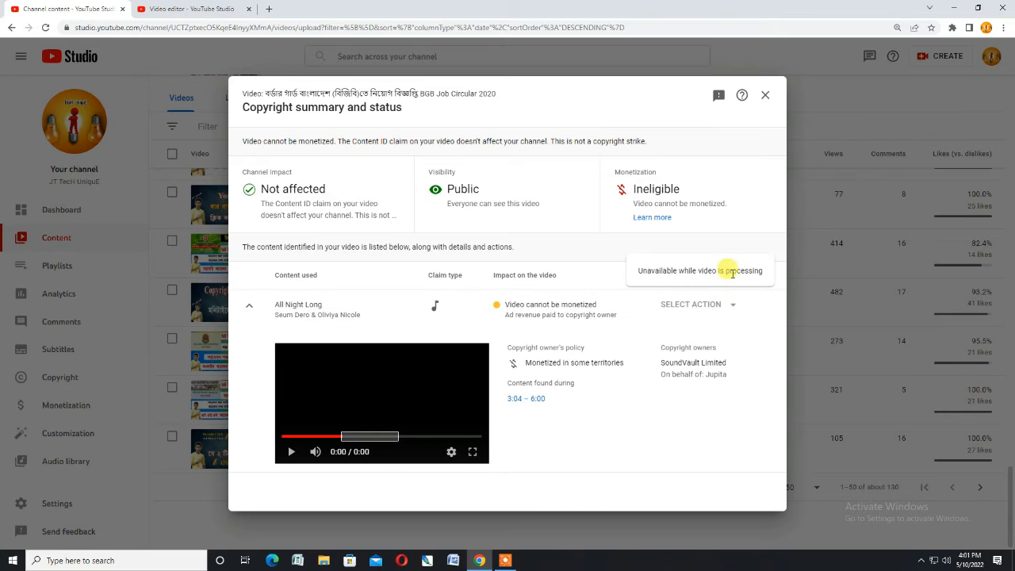
# - Check the action availability and visibility in the copyright summary, and close the summary
pyautogui.moveTo(688, 273); pyautogui.dragTo(766, 274)
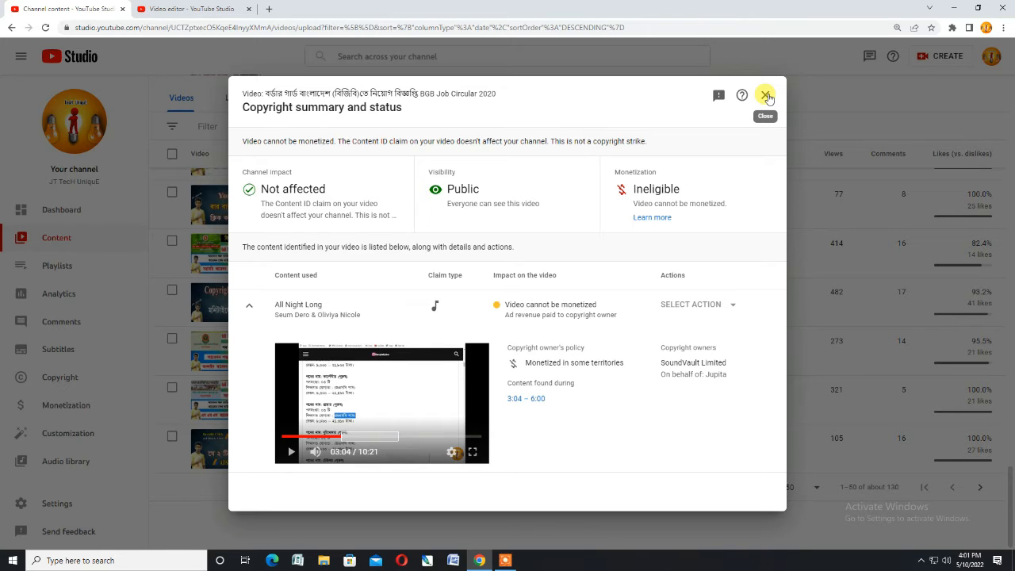
pyautogui.moveTo(481, 190); pyautogui.dragTo(441, 198)
pyautogui.click(431, 203)
pyautogui.click(765, 96)
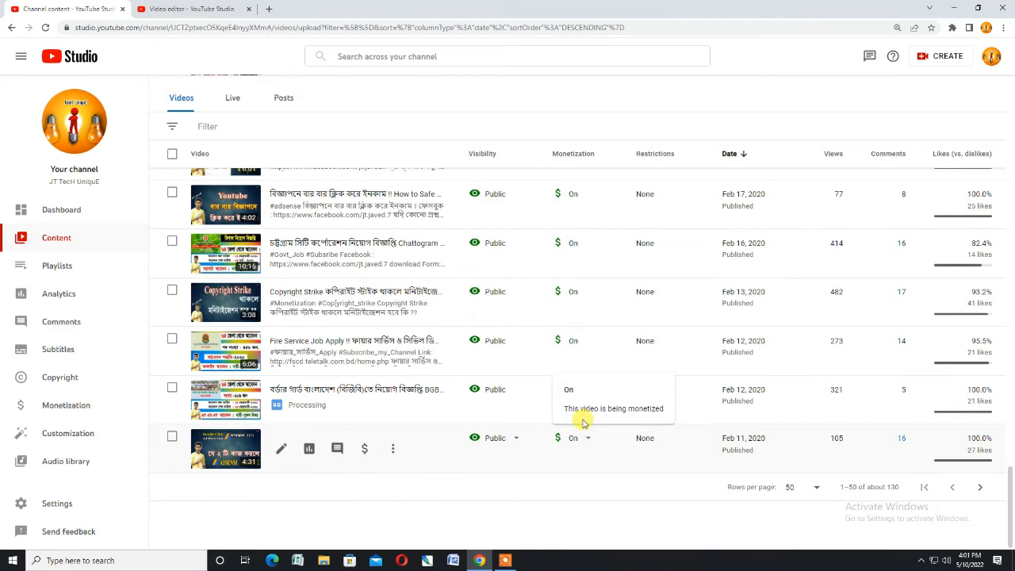
# - Inspect the edited video's restriction status, reopen its copyright claim details to check monetization, and close them
pyautogui.moveTo(654, 404)
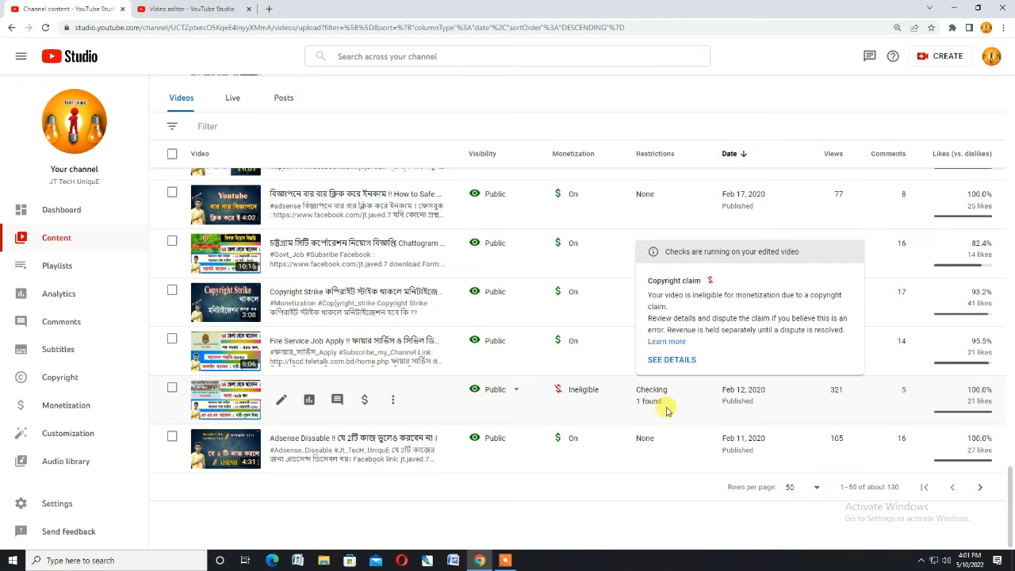
pyautogui.moveTo(667, 410); pyautogui.dragTo(632, 393)
pyautogui.moveTo(655, 411)
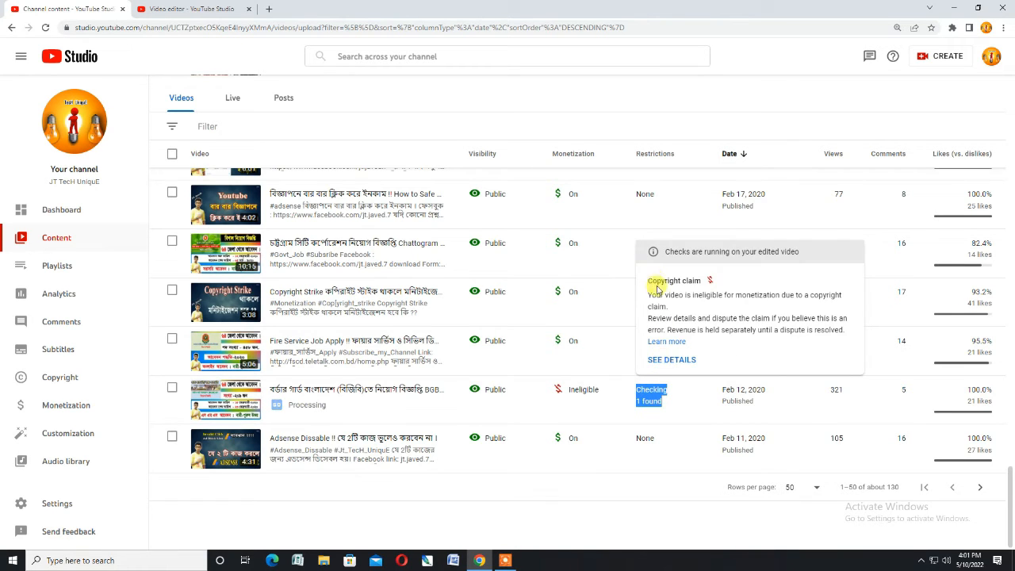
pyautogui.click(664, 359)
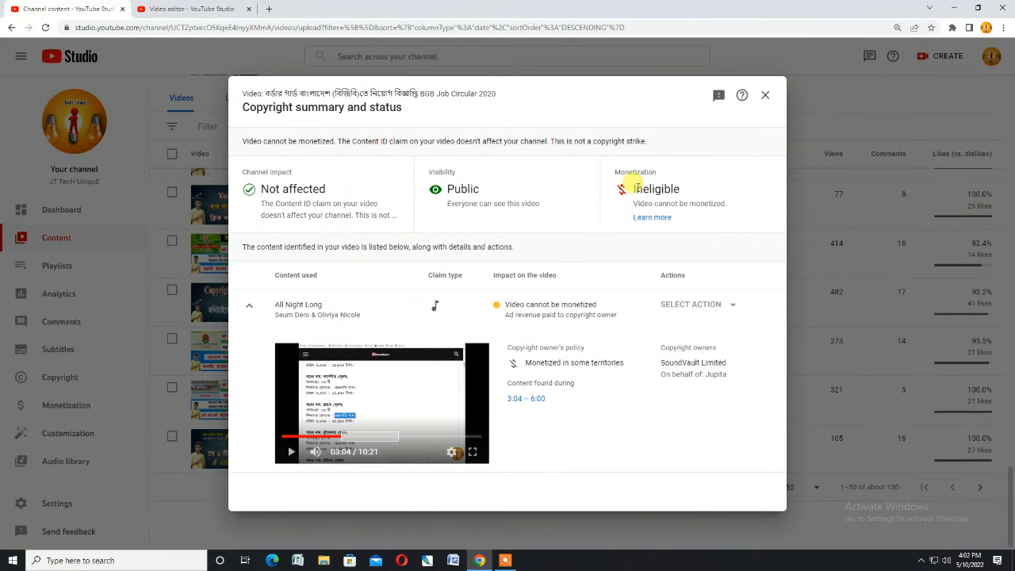
pyautogui.click(765, 95)
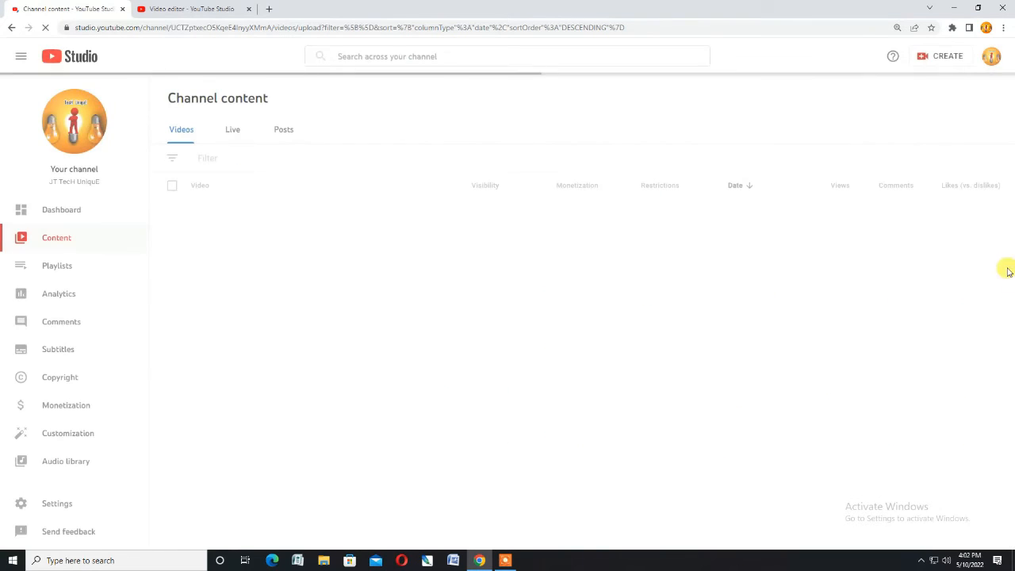
# - Show 50 rows per page in the channel's video list and check the BGB recruitment video's monetization and restriction status
pyautogui.scroll(-15, 999, 136)
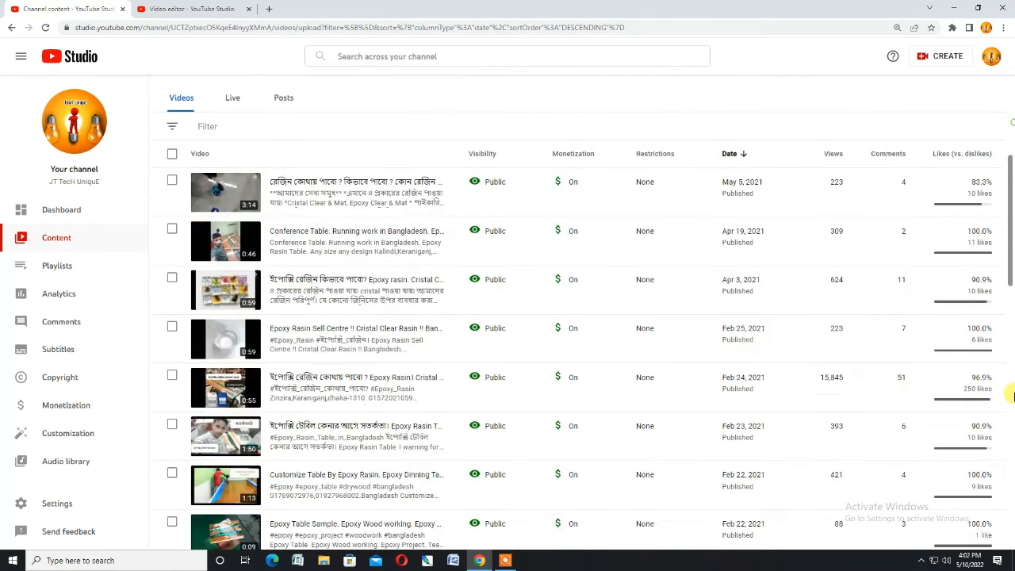
pyautogui.click(809, 487)
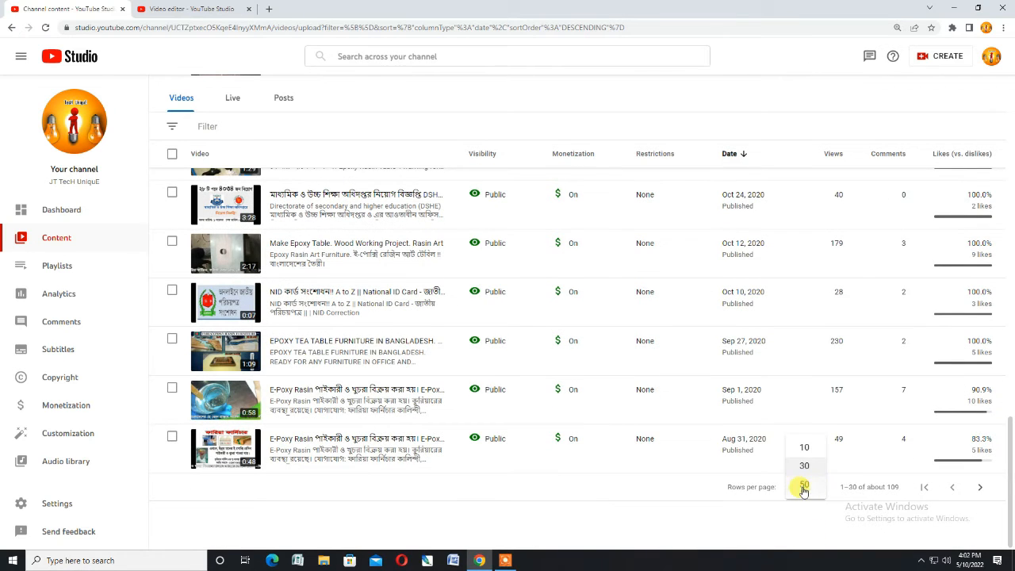
pyautogui.click(801, 483)
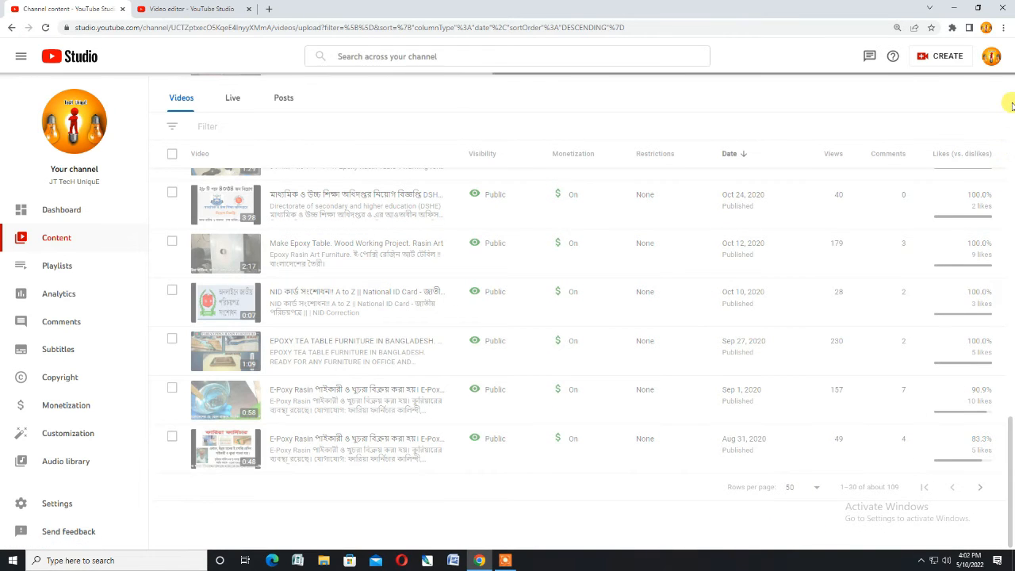
pyautogui.moveTo(1012, 312); pyautogui.dragTo(1004, 507)
pyautogui.moveTo(684, 391)
pyautogui.tripleClick(673, 406)
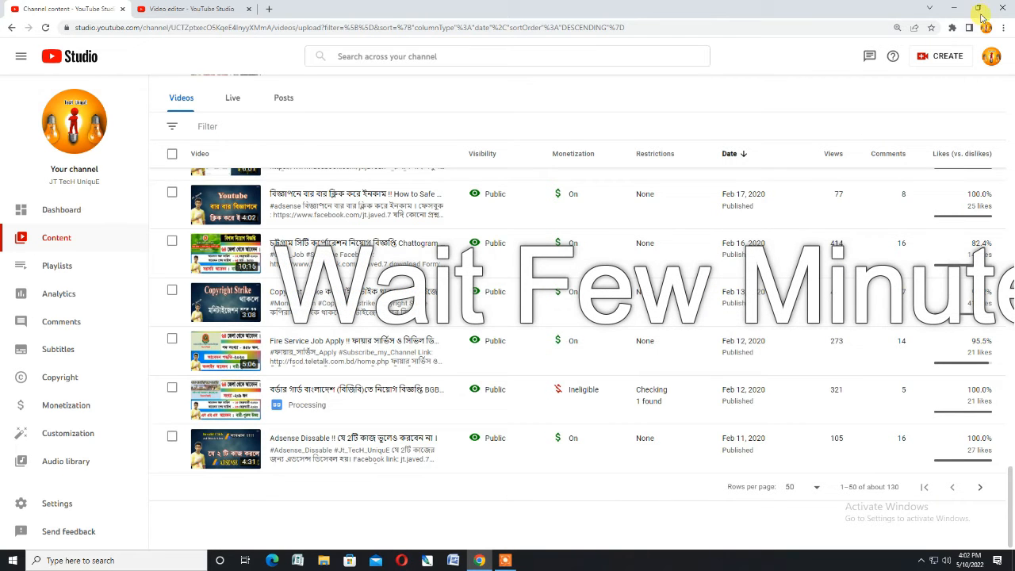
pyautogui.click(954, 8)
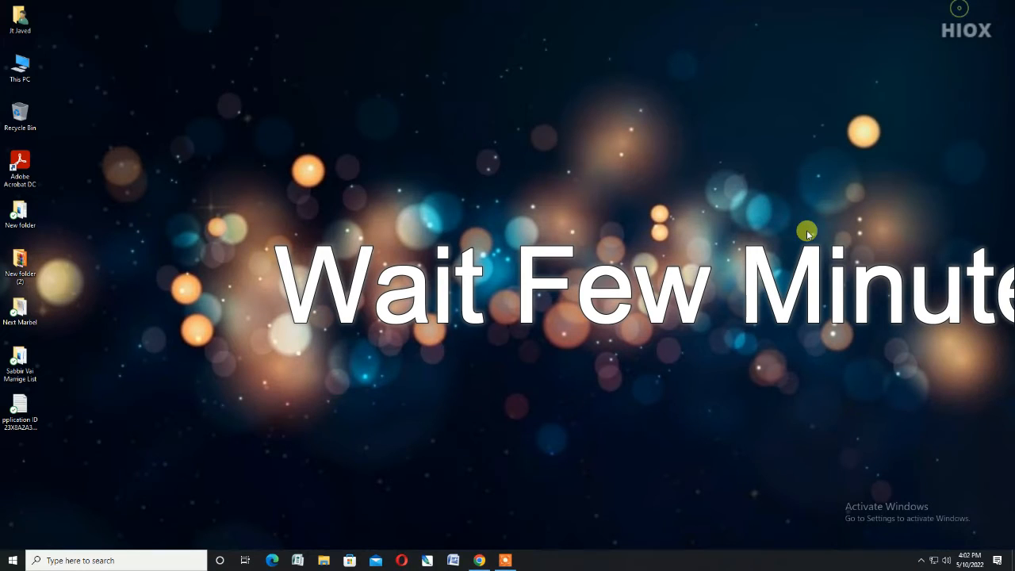
pyautogui.click(508, 561)
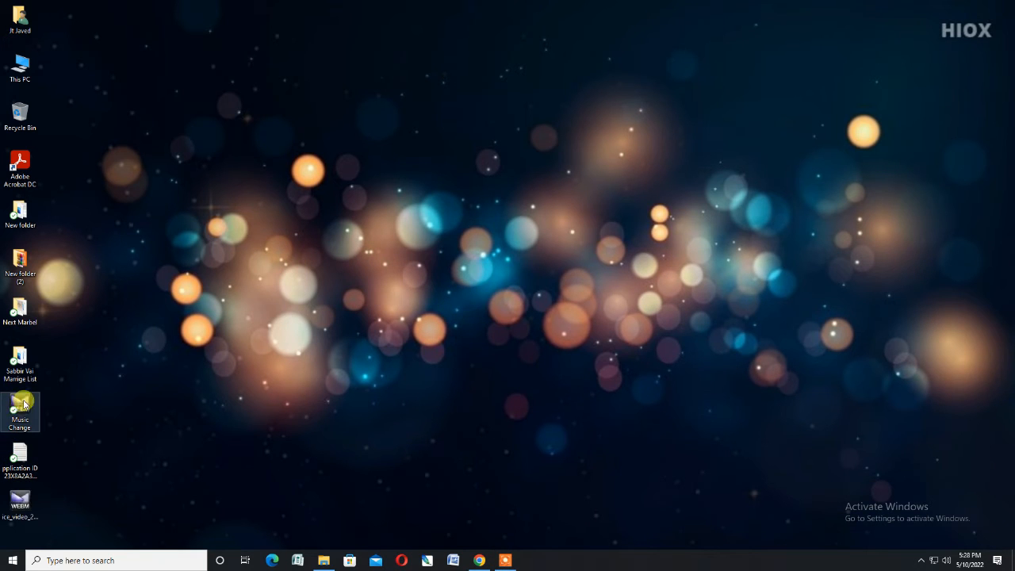
# - Switch back to YouTube Studio in Chrome and check the BGB video's visibility, monetization and restrictions
pyautogui.click(480, 561)
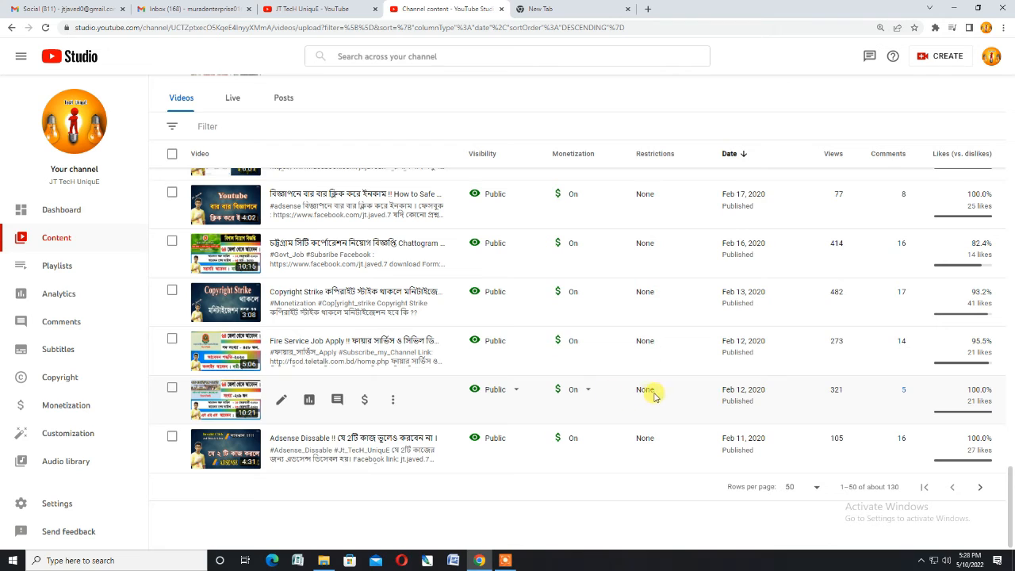
pyautogui.moveTo(599, 396); pyautogui.dragTo(478, 396)
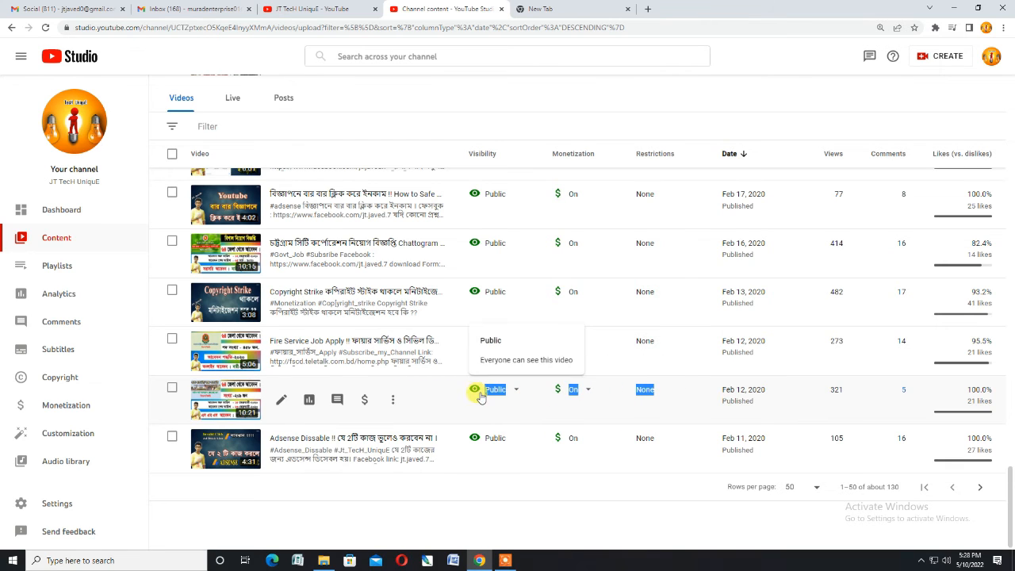
pyautogui.click(639, 395)
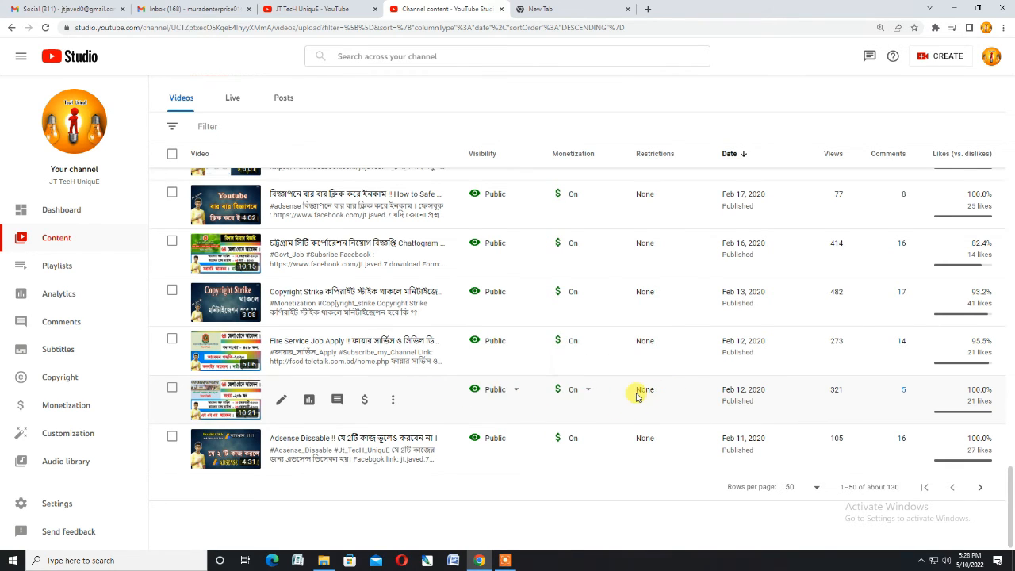
# - View the BGB Job Circular 2020 video's details, return to the channel content list and find the video again
pyautogui.click(282, 399)
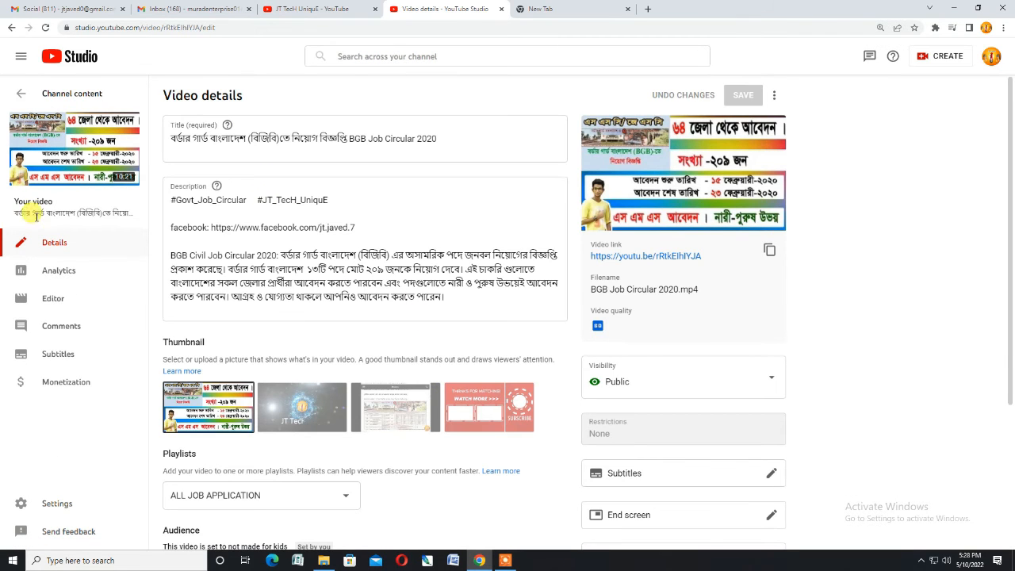
pyautogui.click(22, 90)
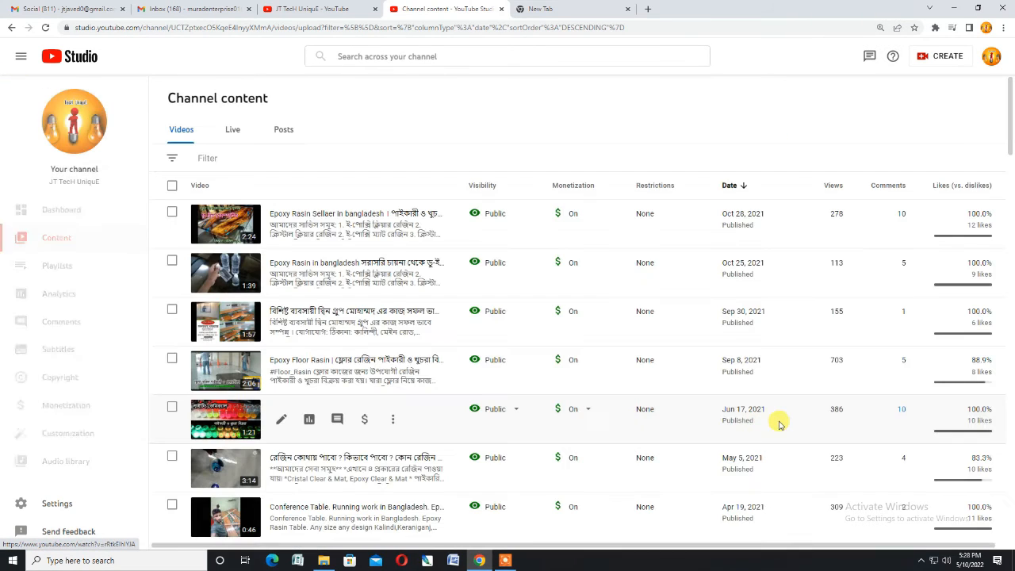
pyautogui.scroll(-10, 357, 471)
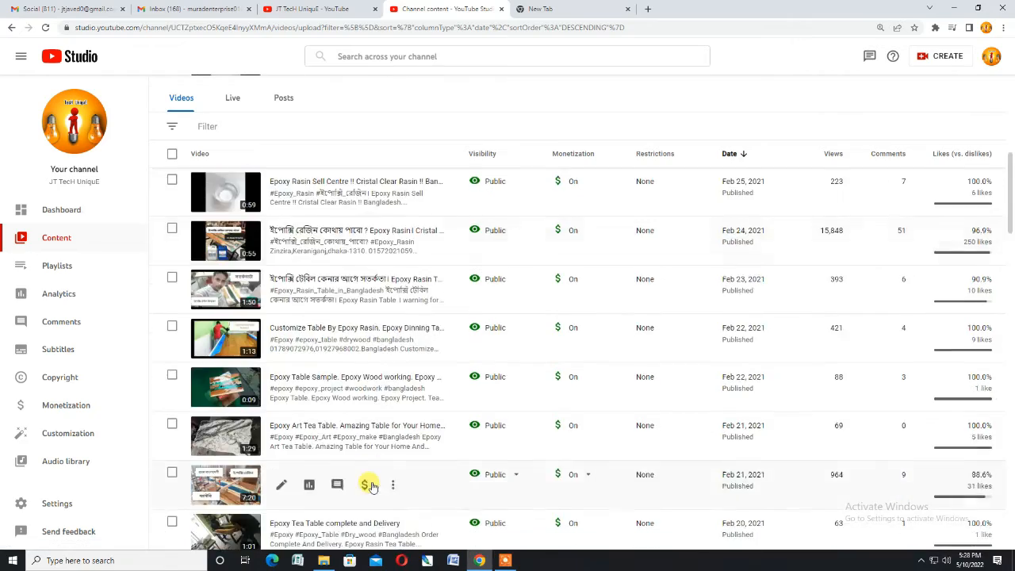
pyautogui.moveTo(1013, 233); pyautogui.dragTo(1010, 512)
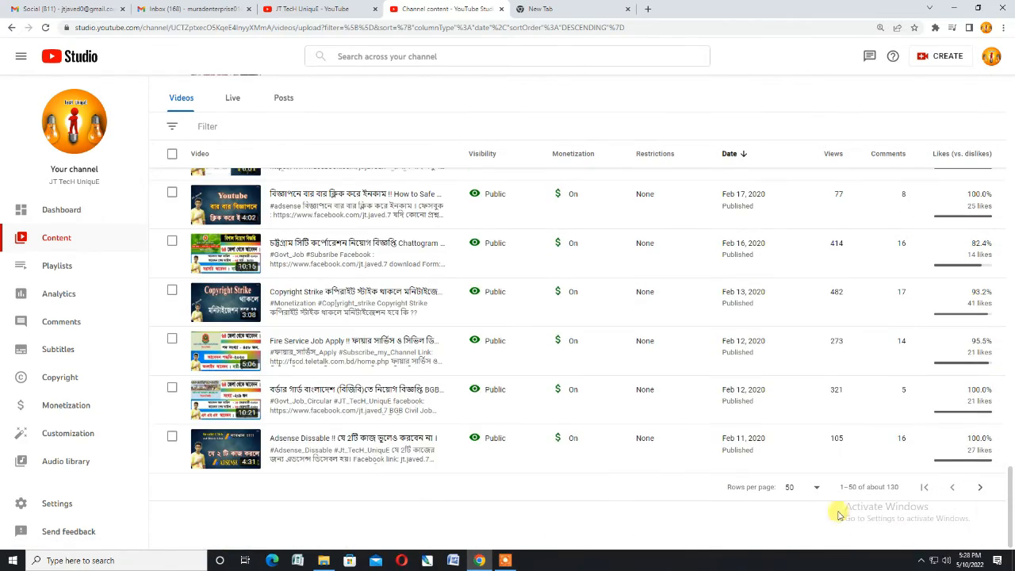
# - Enlarge the page and highlight the BGB video's visibility, monetization and restriction values to examine them closely
pyautogui.hotkey('ctrl', '+')
pyautogui.hotkey('ctrl', '+')
pyautogui.hotkey('ctrl', '+')
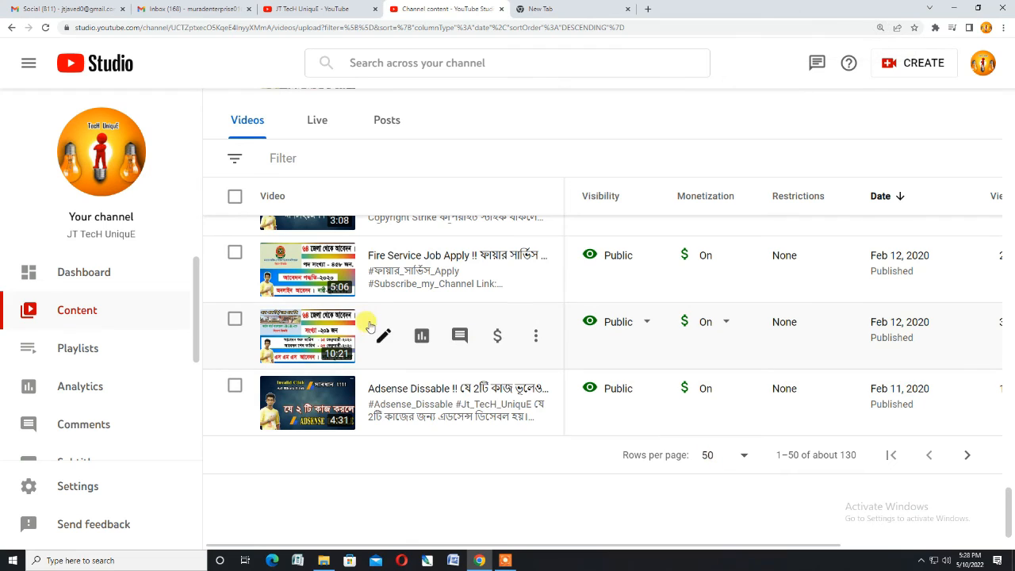
pyautogui.moveTo(818, 327); pyautogui.dragTo(585, 325)
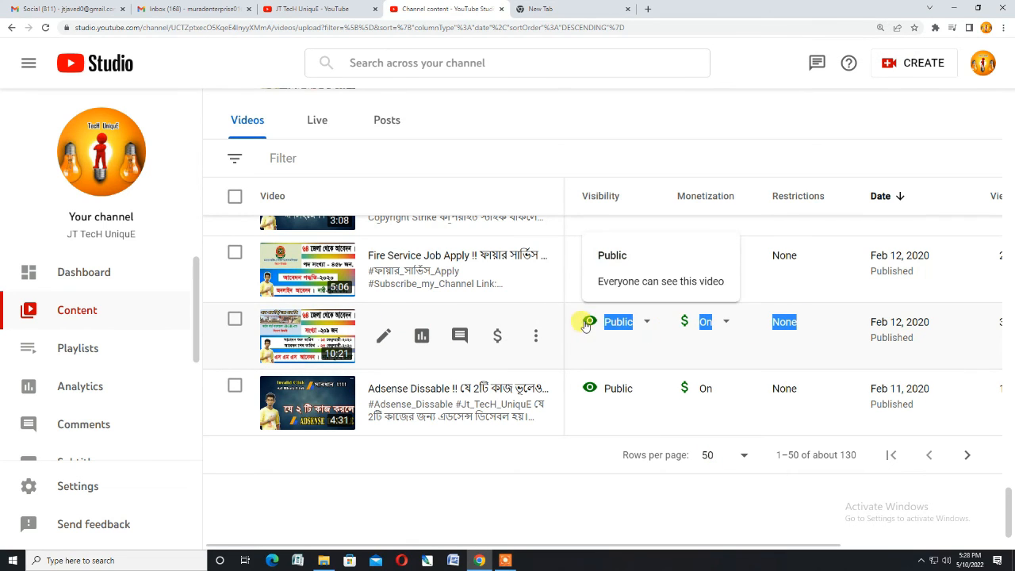
pyautogui.moveTo(608, 282); pyautogui.dragTo(724, 294)
pyautogui.moveTo(601, 282); pyautogui.dragTo(734, 287)
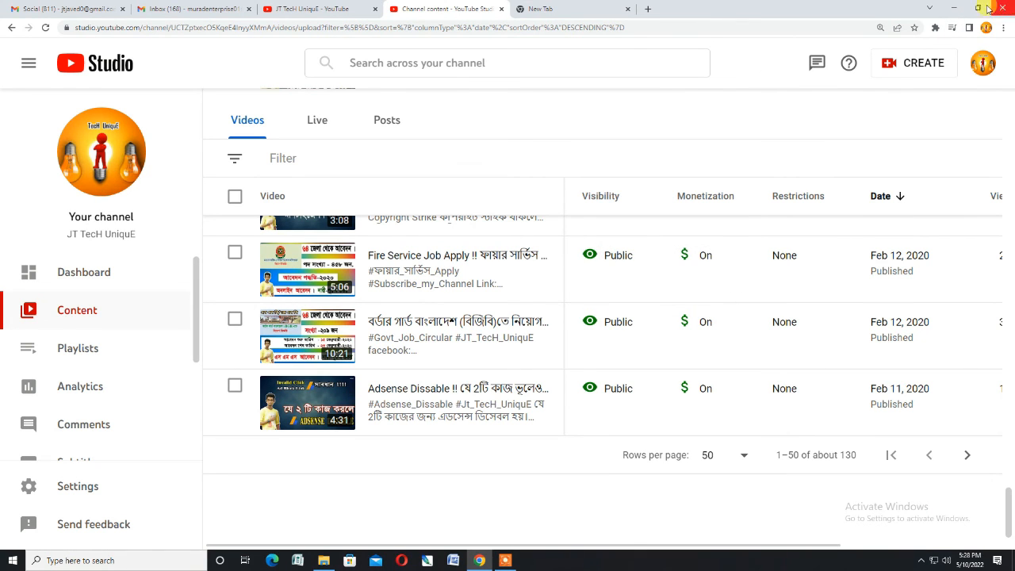
# - Minimize the browser window and refresh the Windows desktop
pyautogui.click(957, 10)
pyautogui.rightClick(482, 170)
pyautogui.click(525, 221)
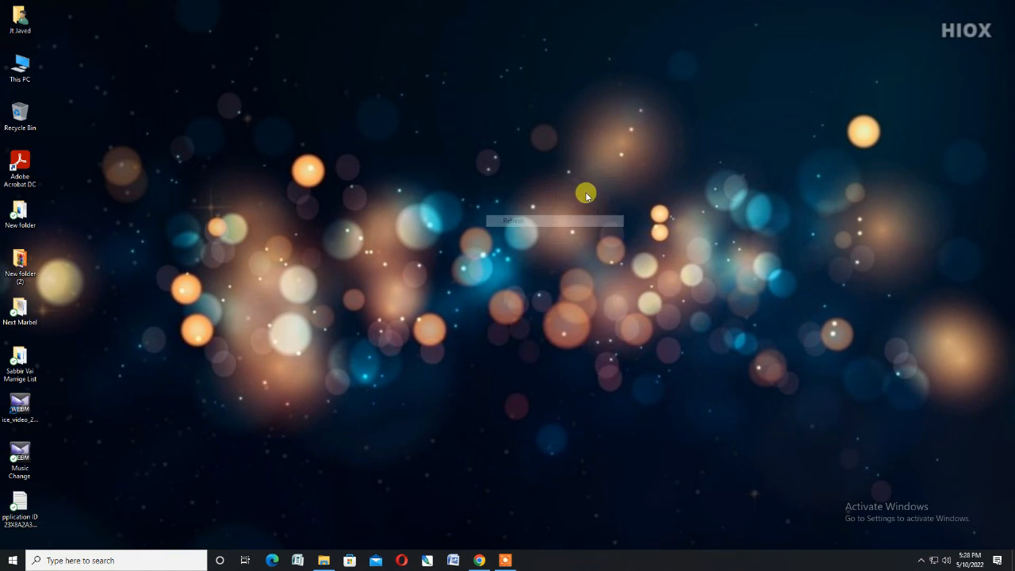
pyautogui.rightClick(584, 191)
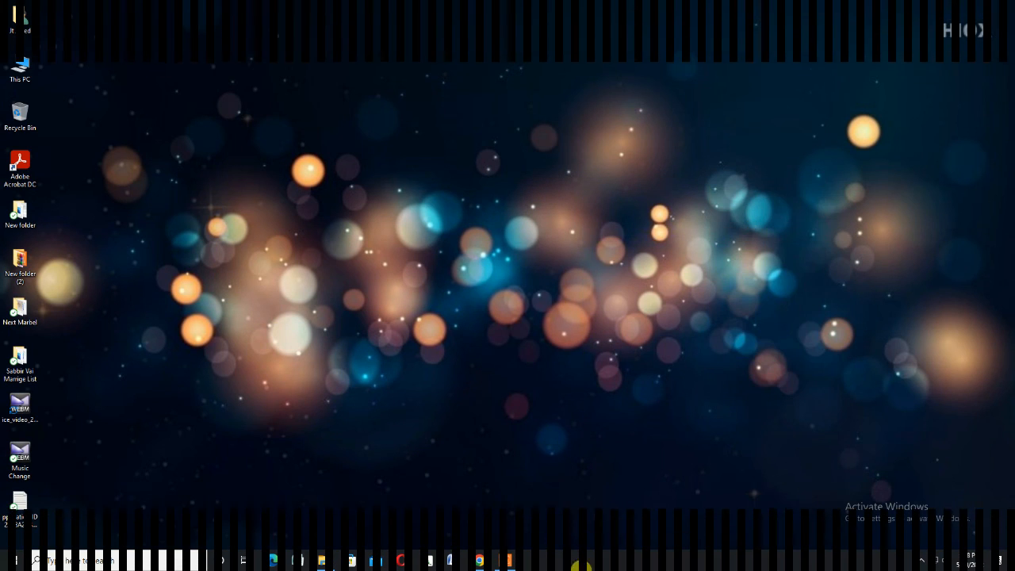